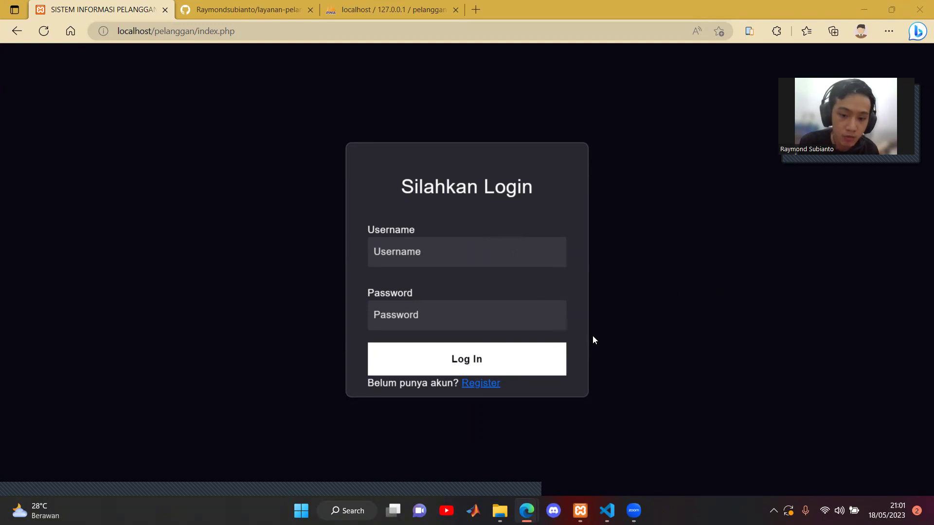
- Leave the registration form, log in with the customer's username and password, and open Data Pelanggan
left_click(494, 387)
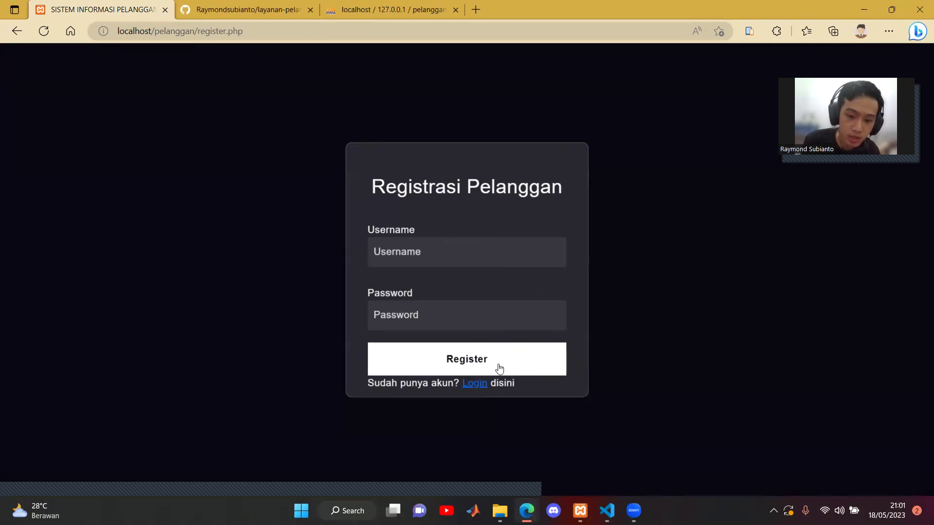
left_click(486, 389)
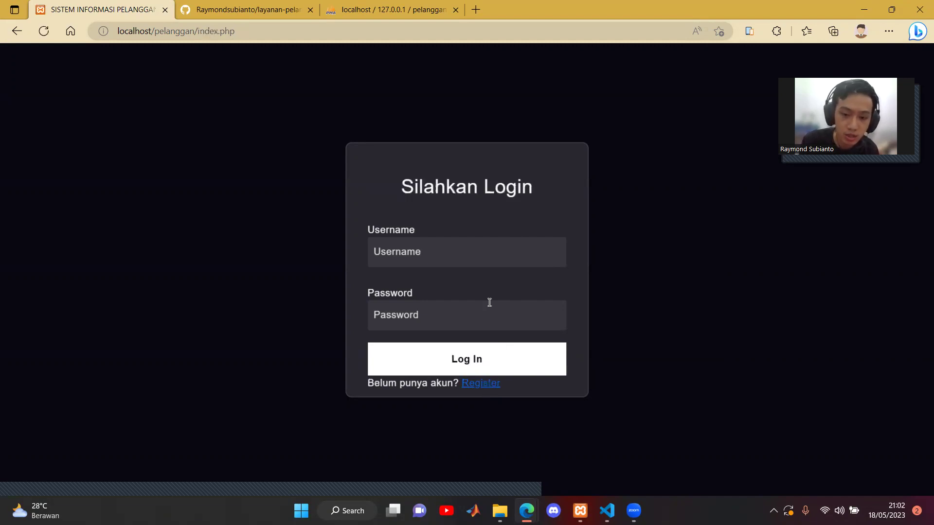
left_click(441, 251)
type("raymond")
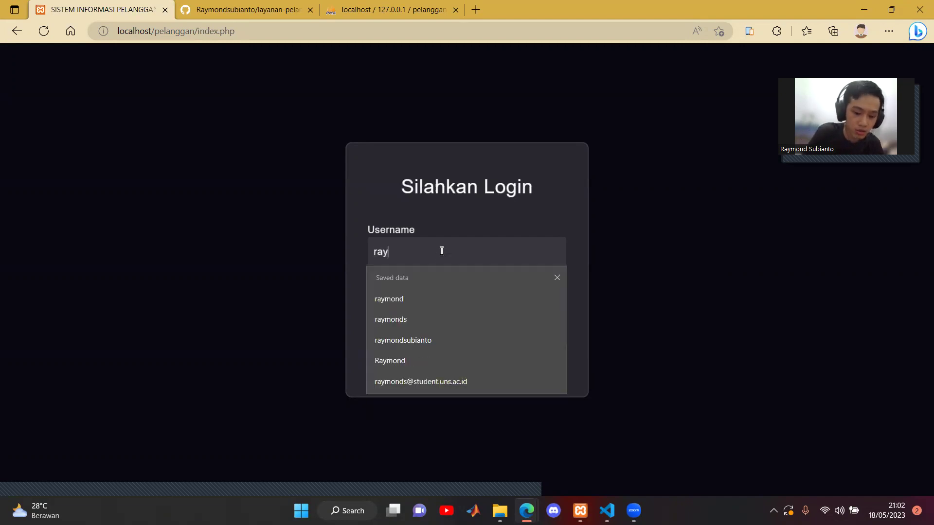
key("Tab")
type("123")
left_click(480, 359)
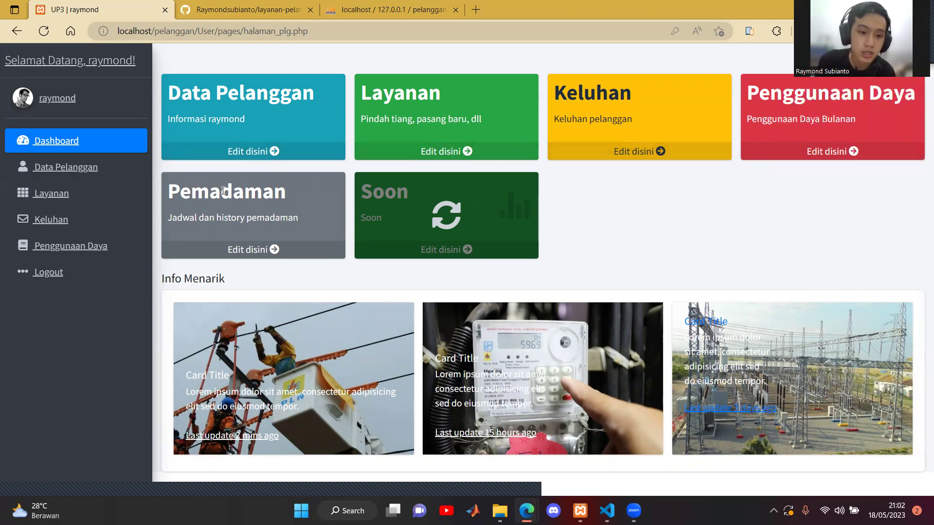
left_click(254, 157)
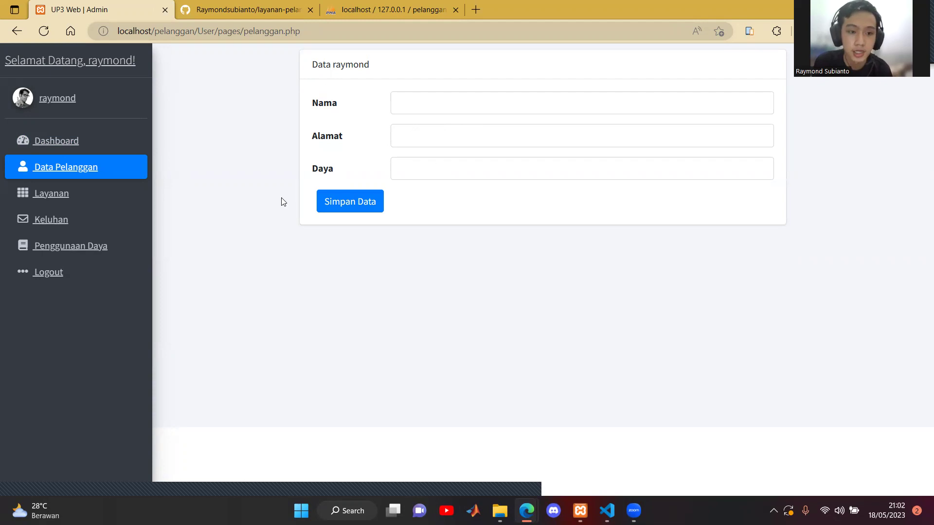
left_click(93, 167)
left_click(91, 168)
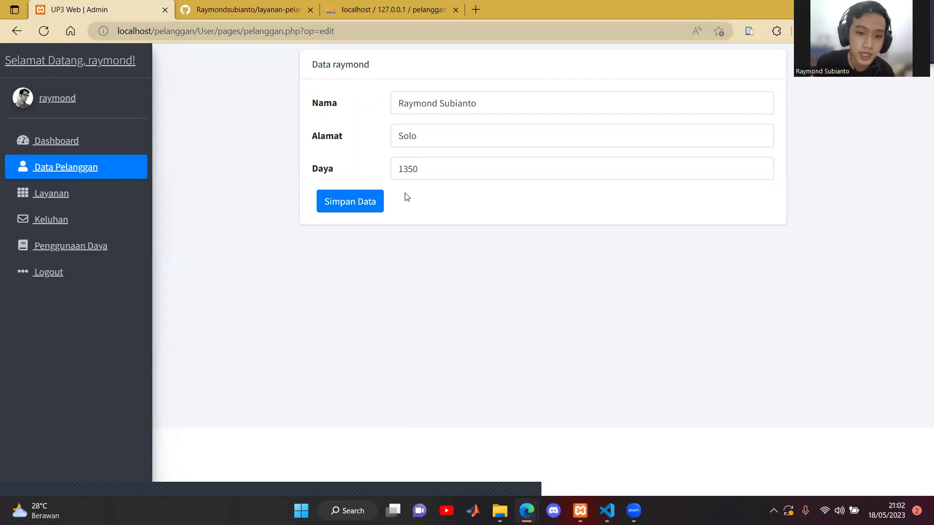
left_click(79, 143)
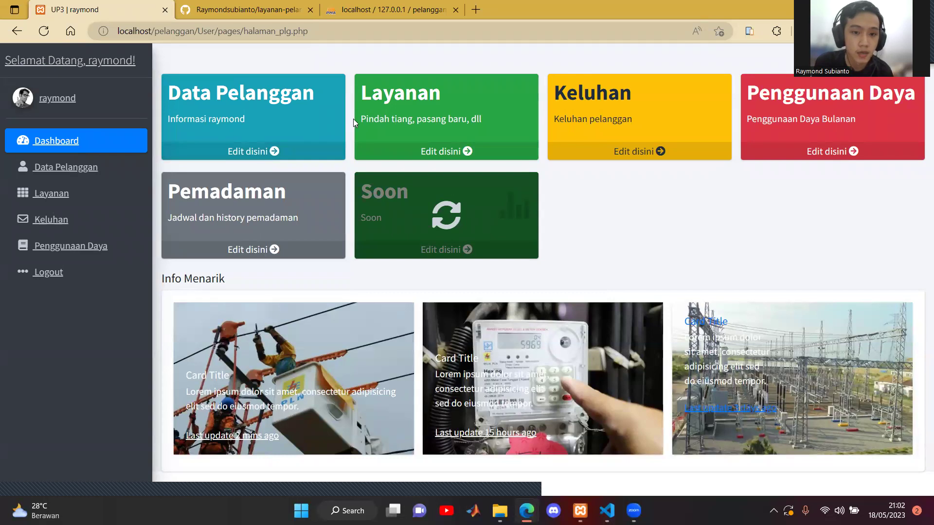
- On the Layanan page, enter the service request 'penurunan daya' and save it
left_click(444, 151)
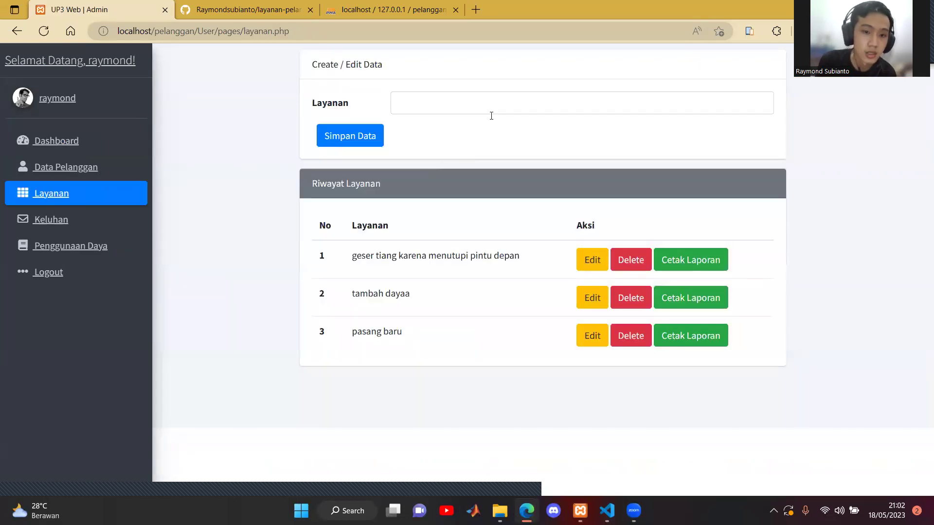
left_click(449, 108)
type("p")
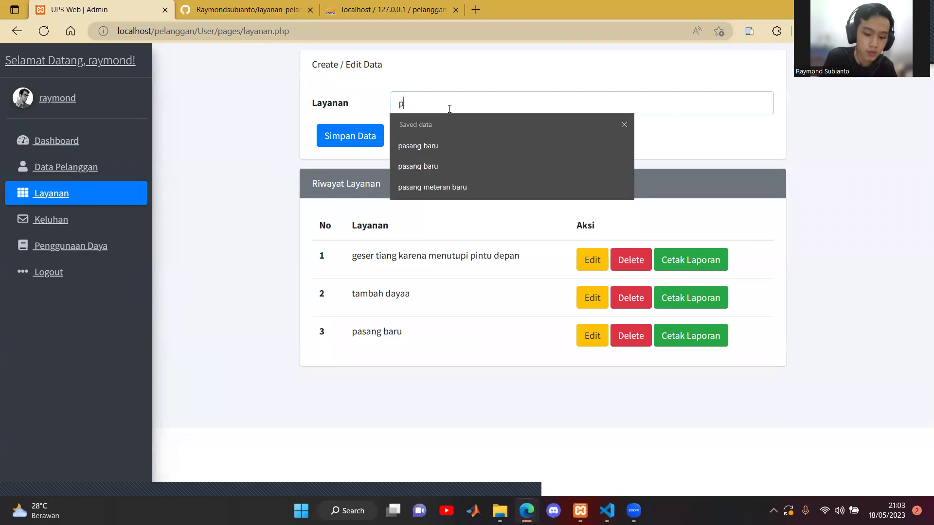
type("enurunan daya")
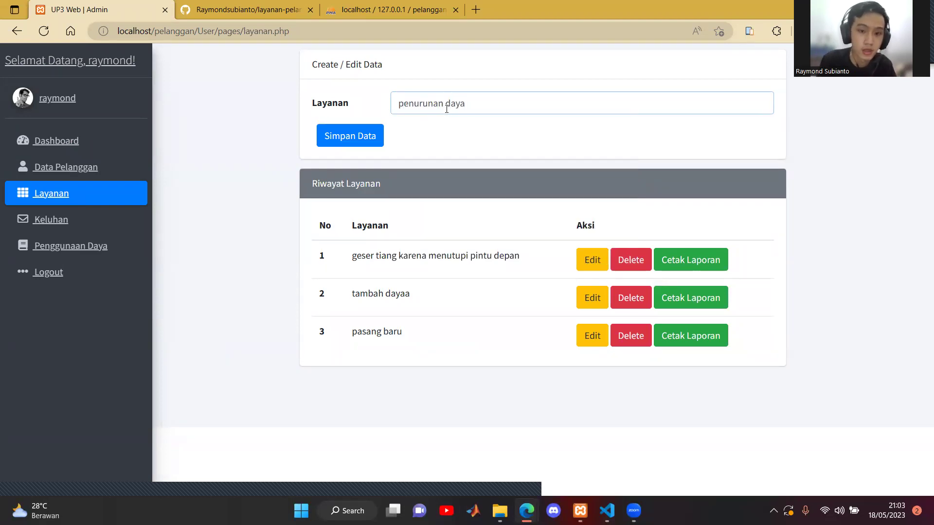
left_click(365, 135)
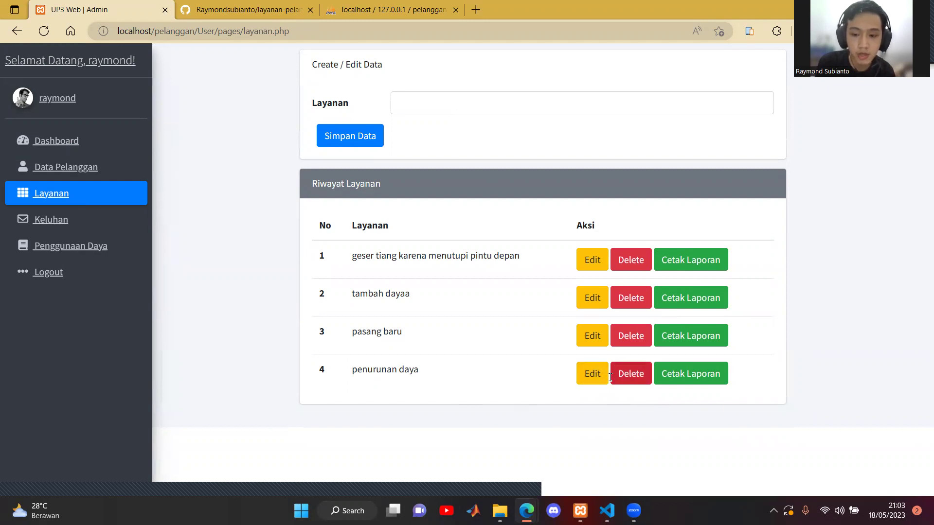
- Append 'meteran' to row 4's request so it reads 'penurunan daya meteran', and save
left_click(601, 379)
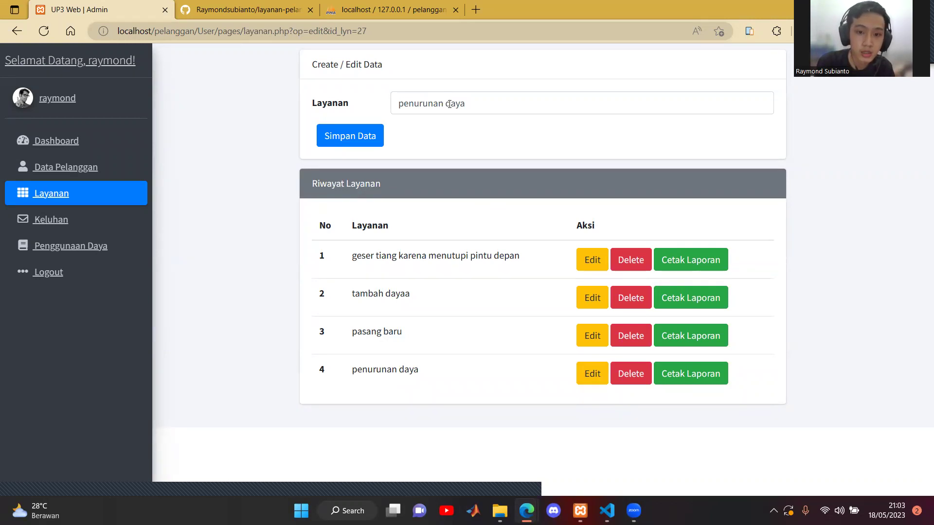
left_click(474, 107)
type("me")
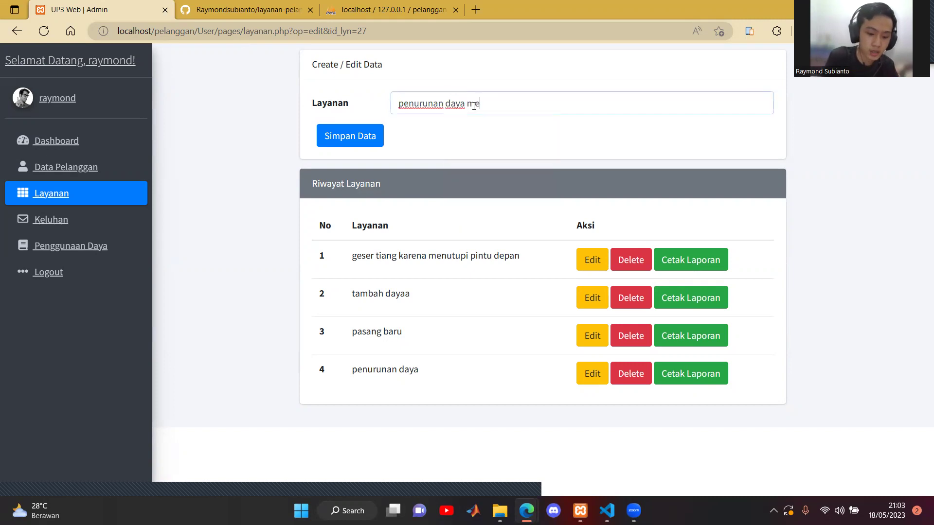
type("teran")
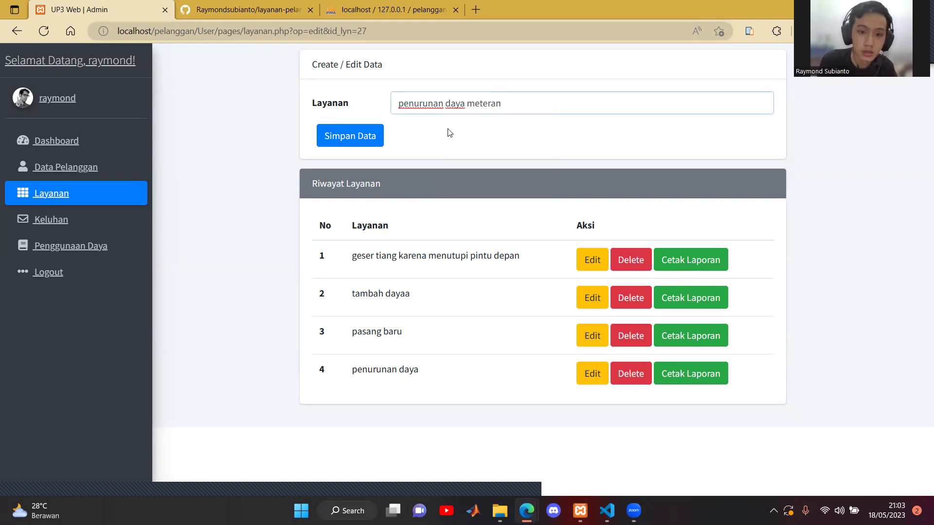
left_click(369, 143)
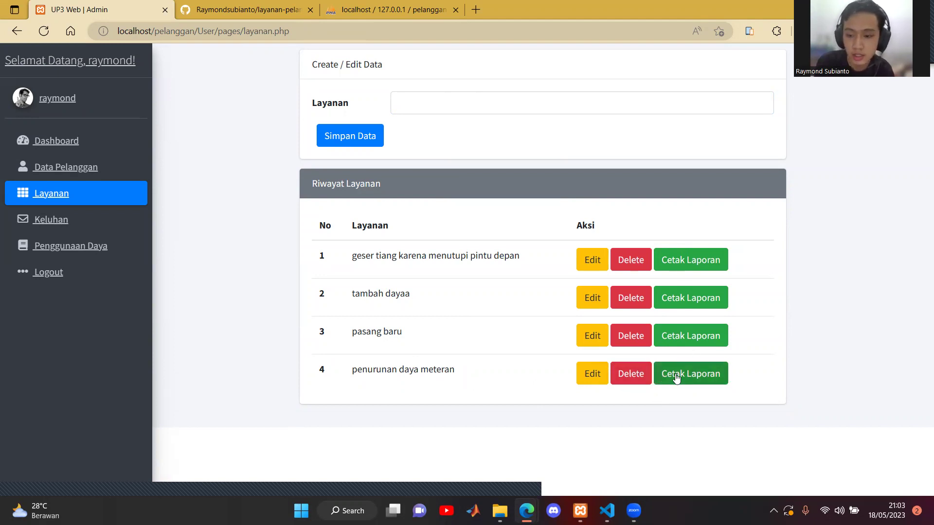
left_click(706, 379)
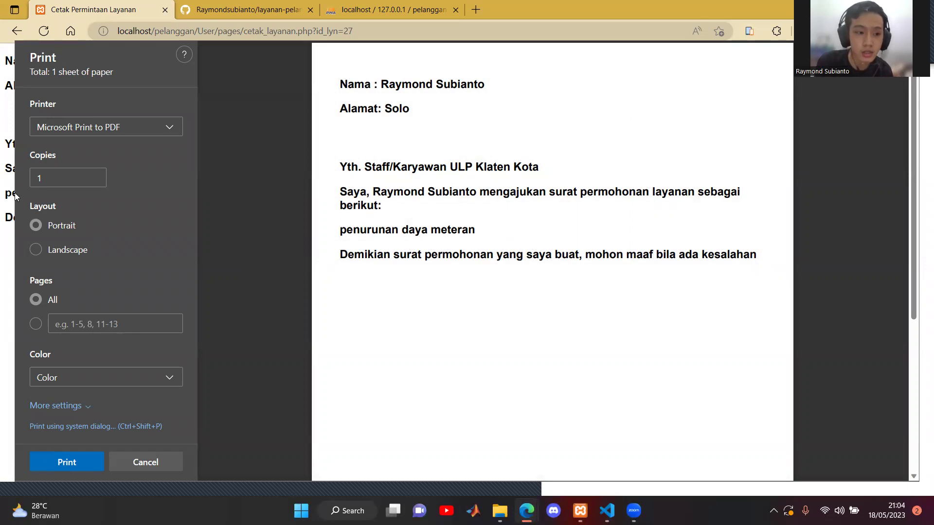
left_click(16, 33)
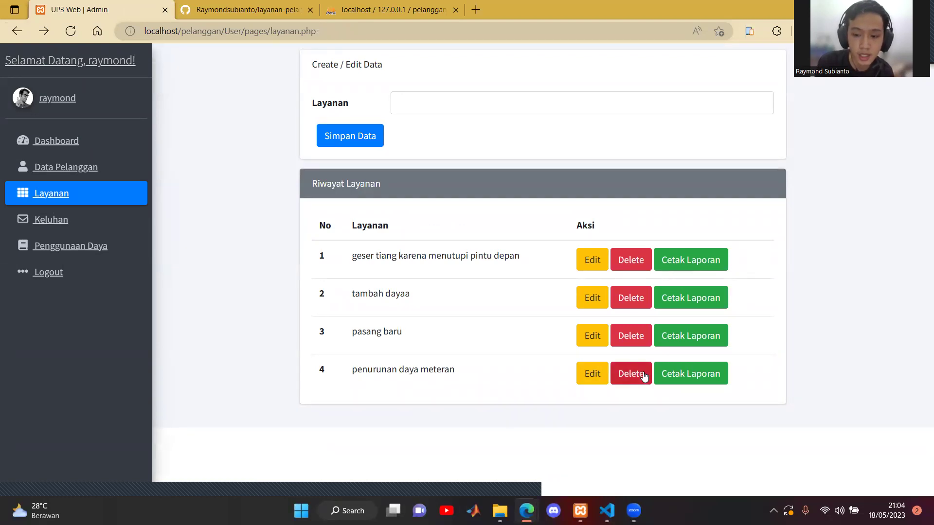
- Delete the row-4 'penurunan daya meteran' request, confirm, and go to the Keluhan complaints page
left_click(644, 377)
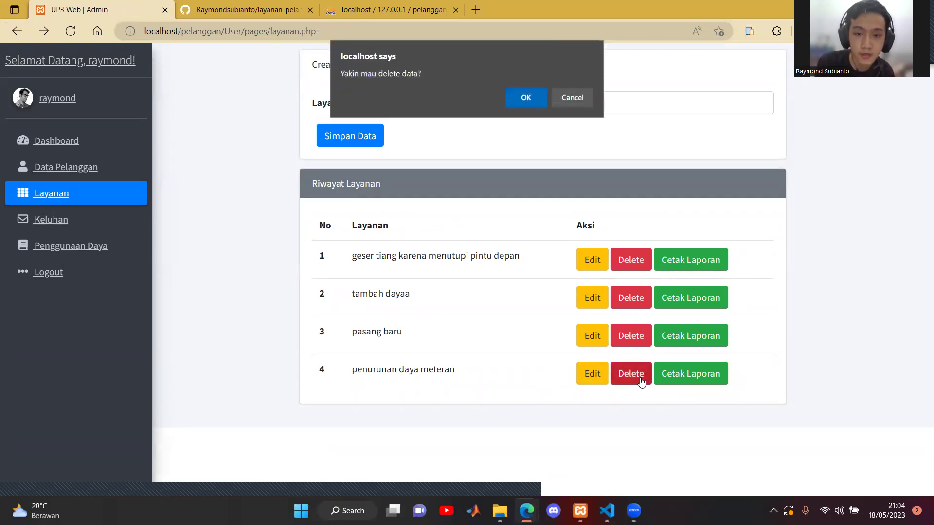
left_click(535, 97)
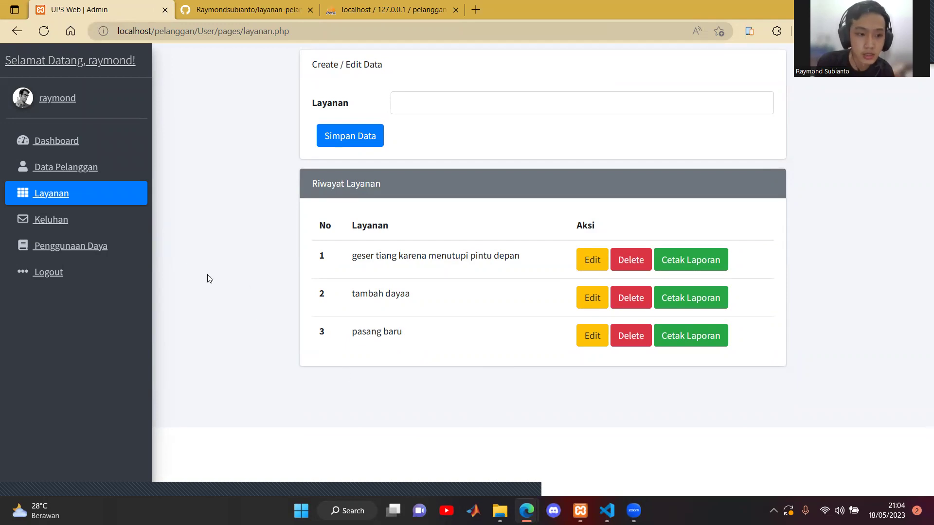
left_click(68, 224)
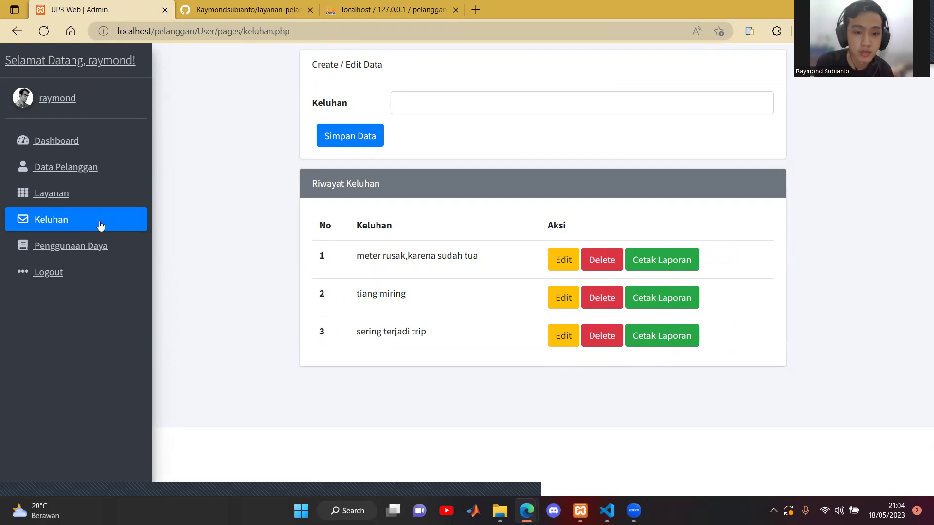
- View the Penggunaan Daya usage page and the Data Pemadaman schedule, returning to Dashboard each time
left_click(108, 246)
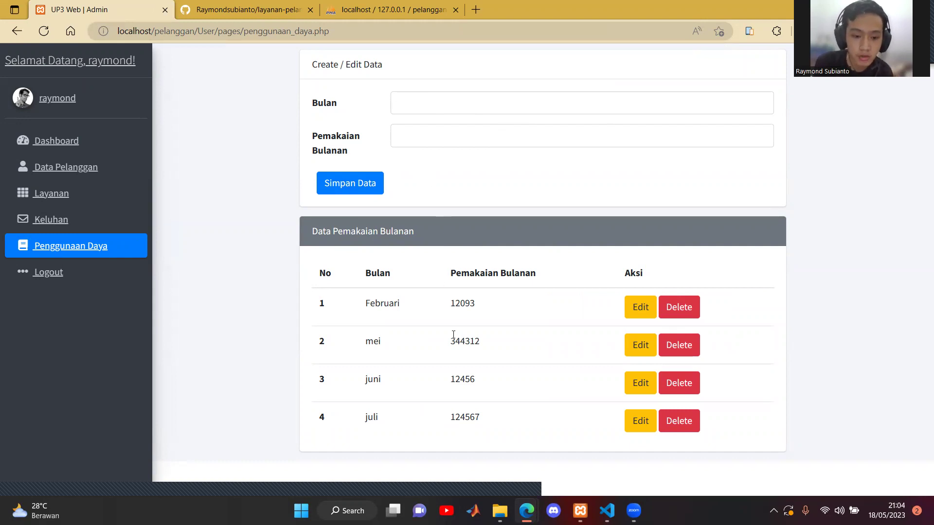
left_click(60, 142)
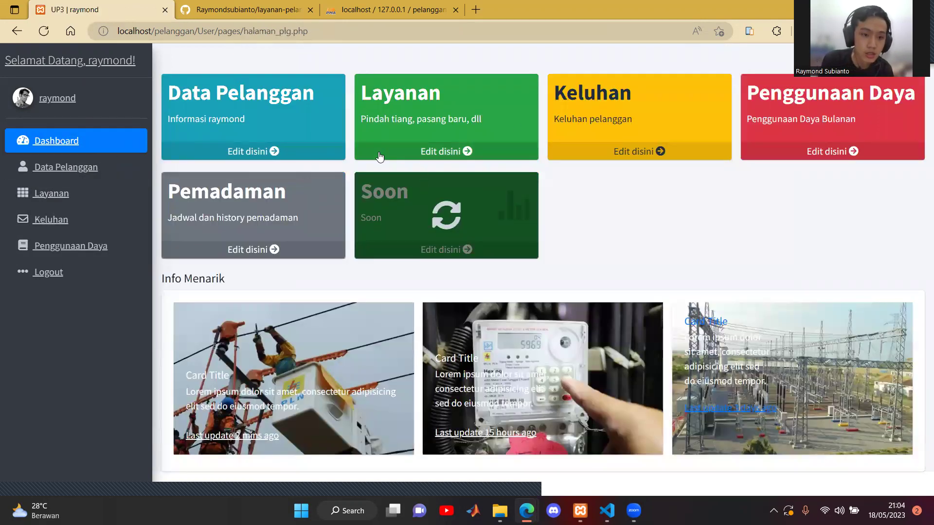
left_click(275, 250)
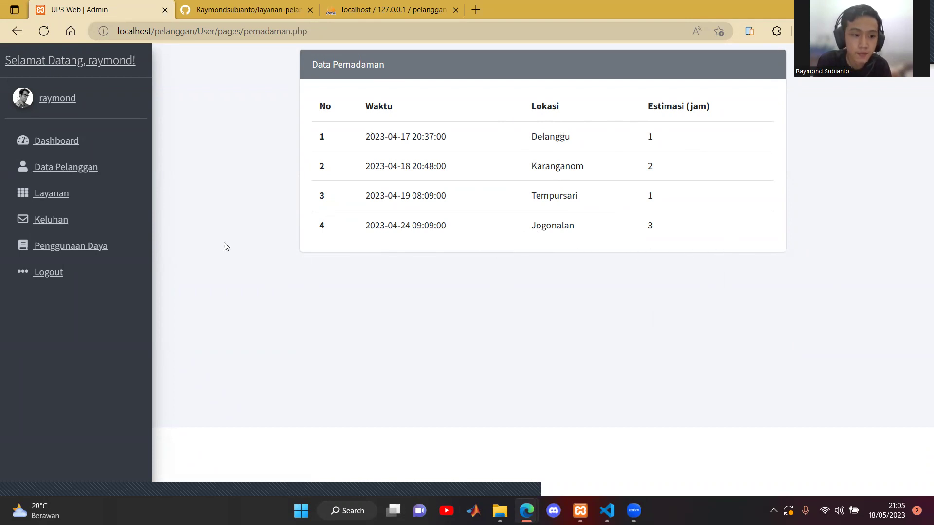
left_click(73, 143)
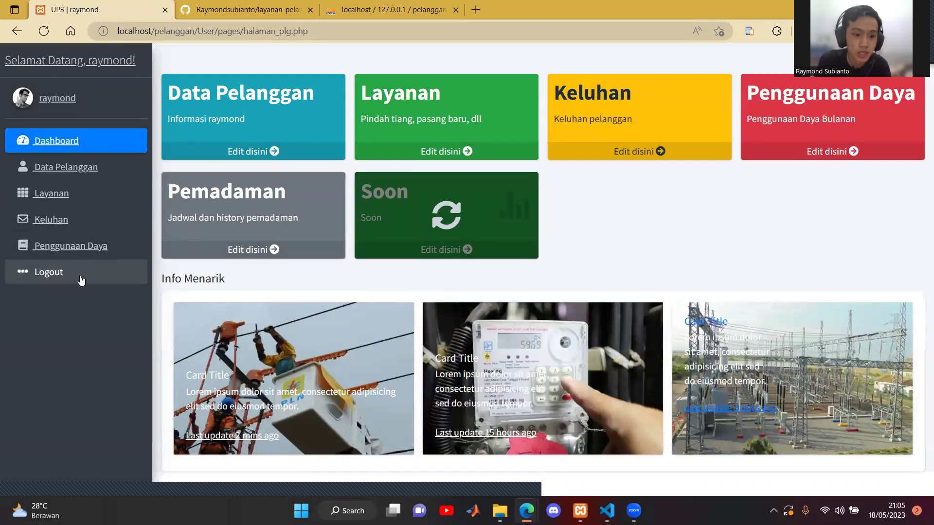
- Log out of the customer account and log in with the admin account's username and password
left_click(35, 273)
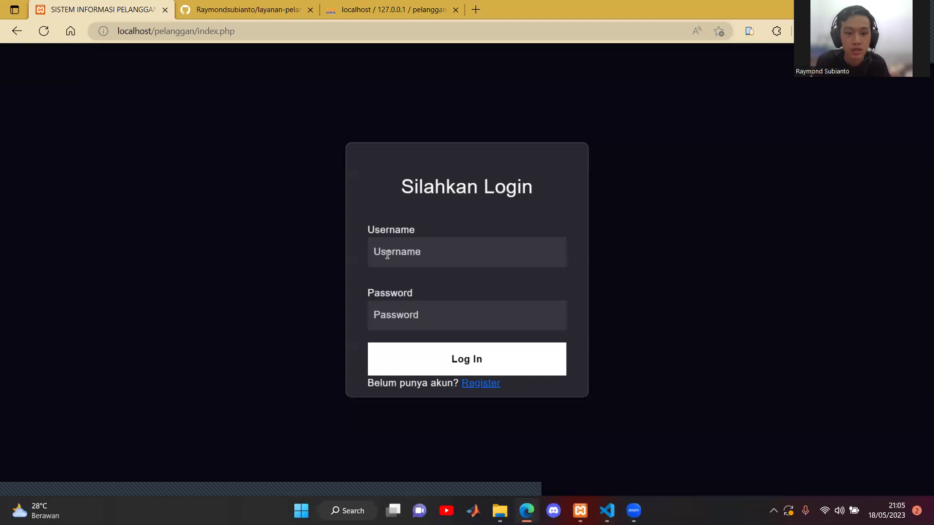
left_click(408, 252)
type("admin")
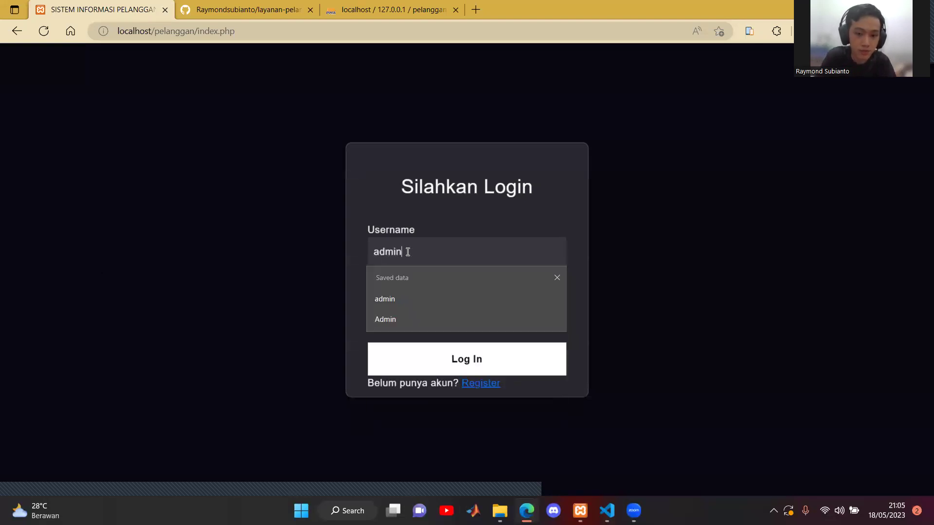
key("Tab")
type("ad")
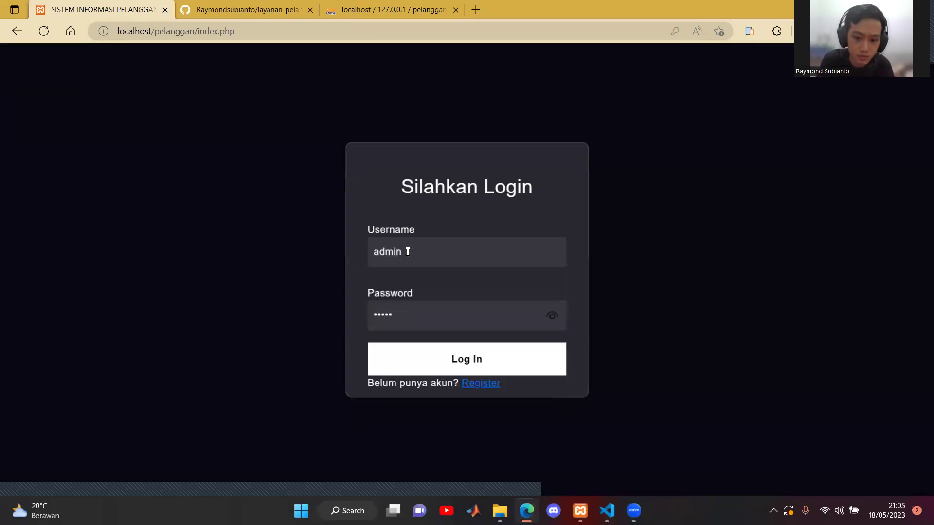
left_click(481, 360)
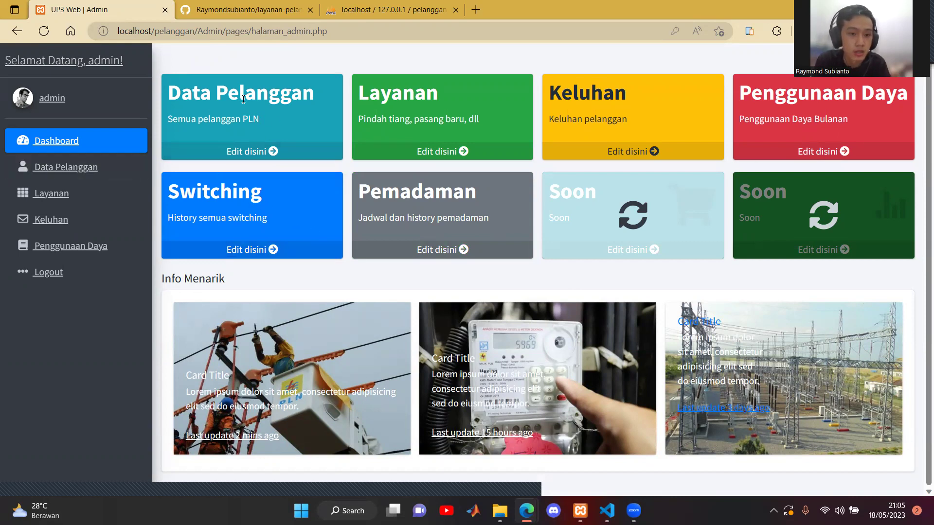
left_click(92, 168)
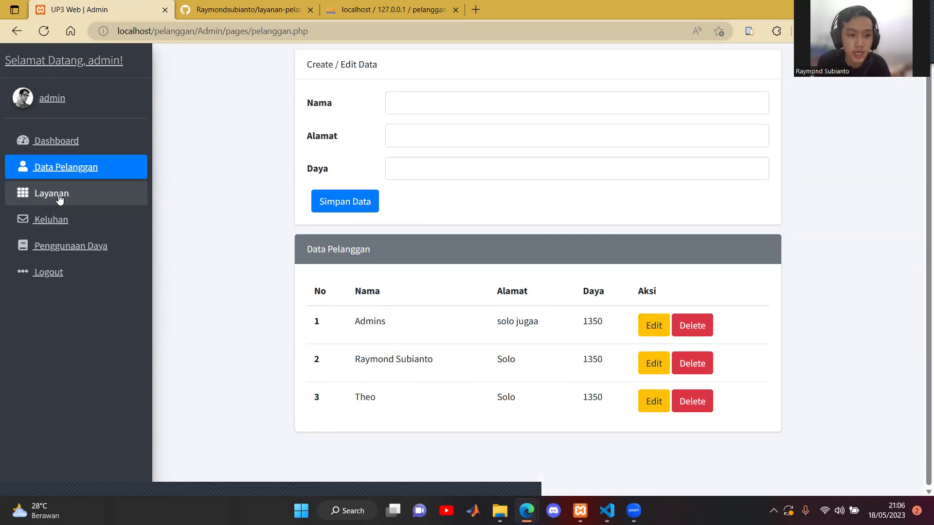
left_click(59, 198)
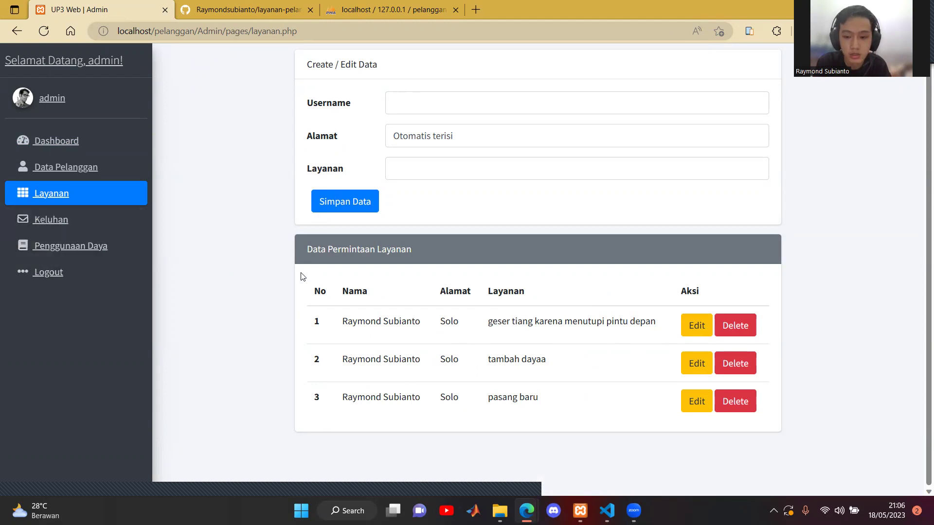
left_click(73, 224)
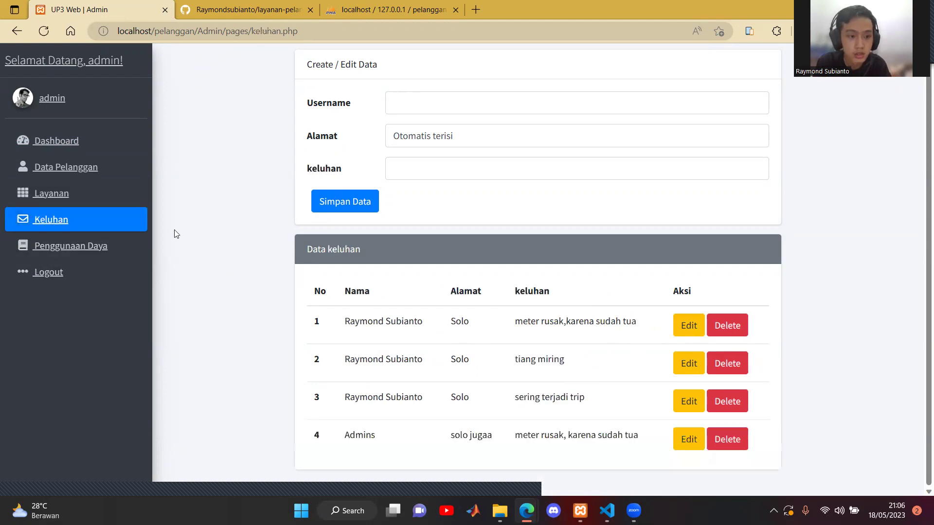
left_click(116, 245)
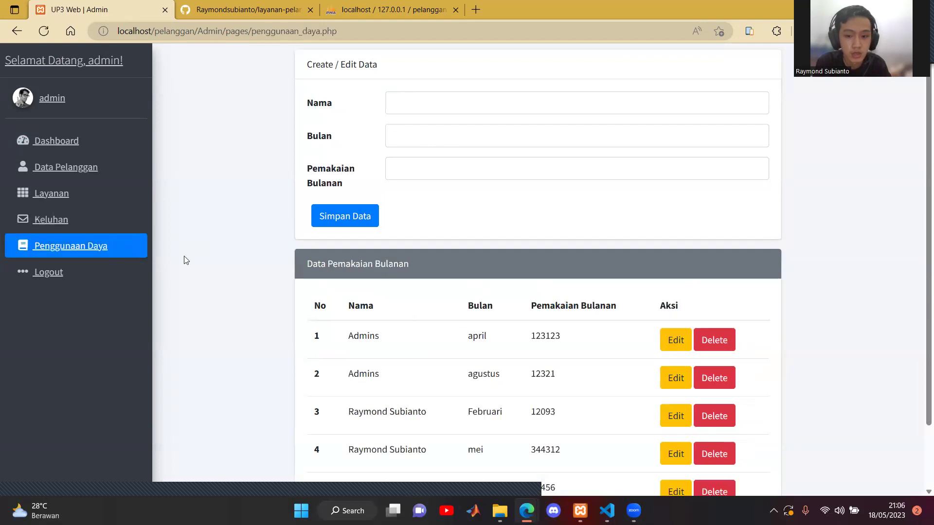
scroll(646, 303, "down", 2)
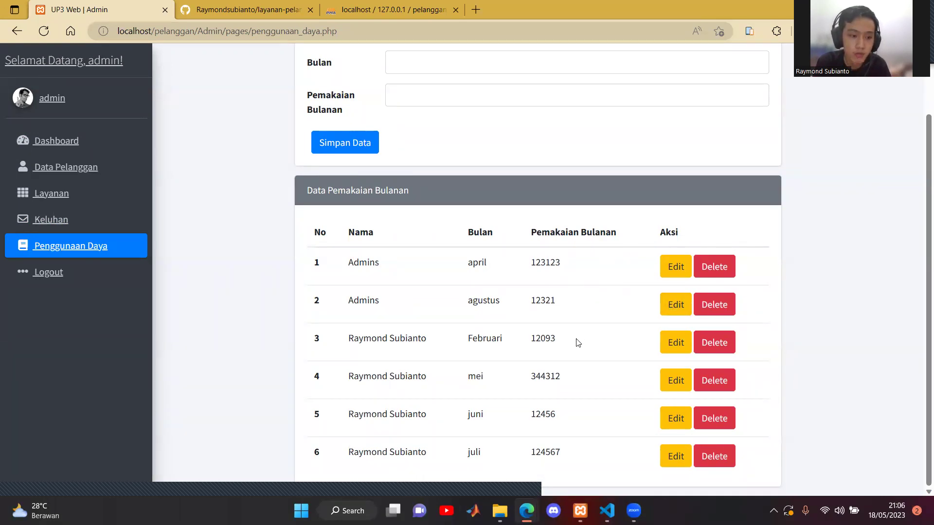
left_click(89, 148)
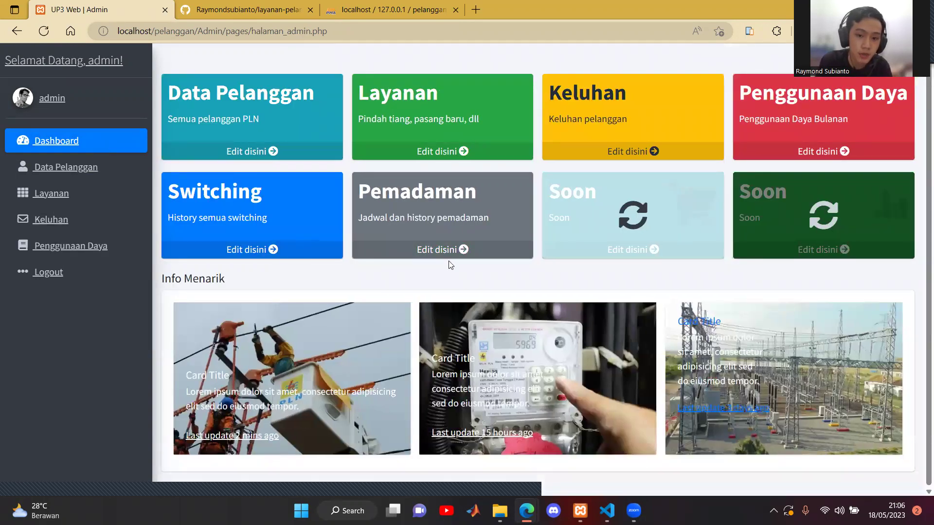
left_click(444, 251)
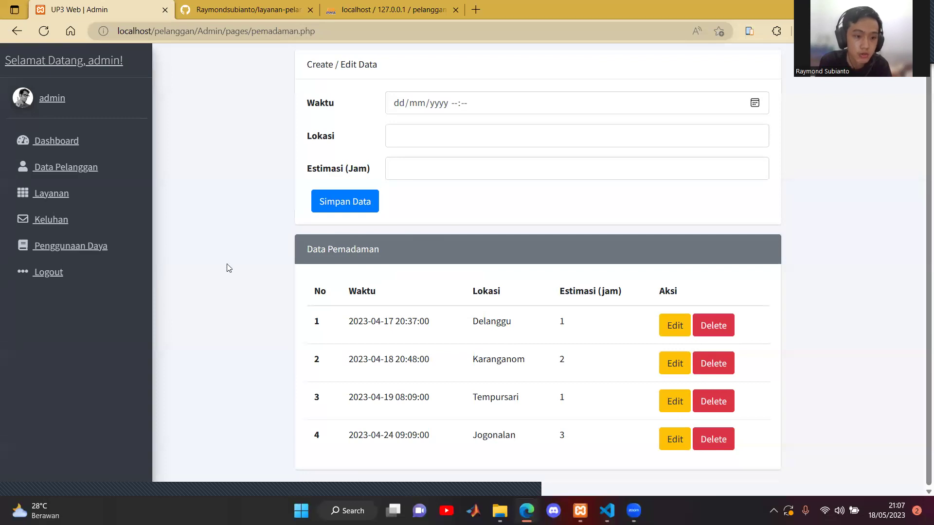
left_click(64, 140)
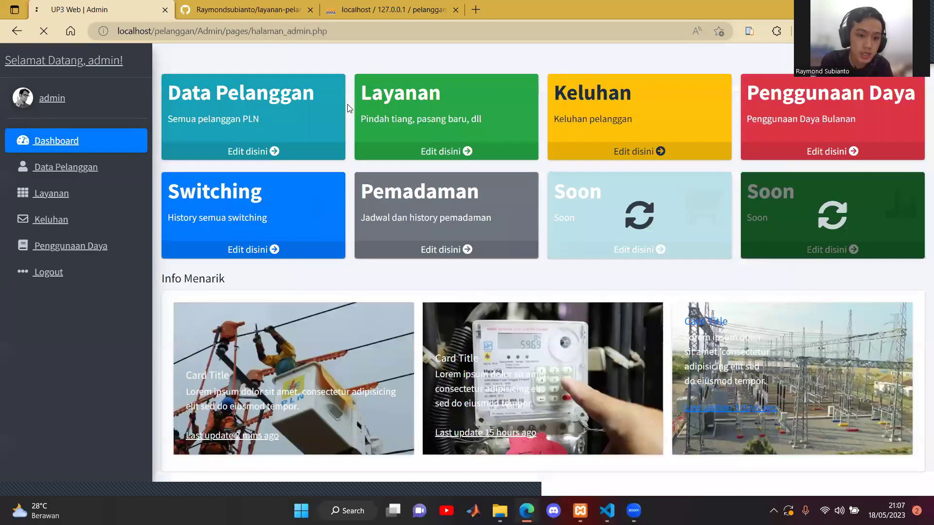
- Open the admin Switching page via the Switching card's 'Edit disini' link
left_click(260, 249)
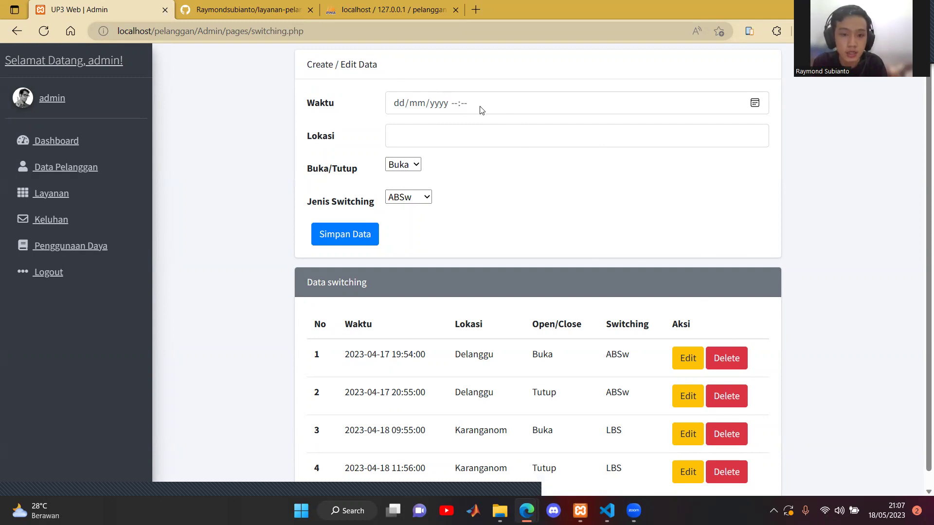
- Set the record's Waktu to 17/05/2023 21:07 using the calendar picker
left_click(463, 104)
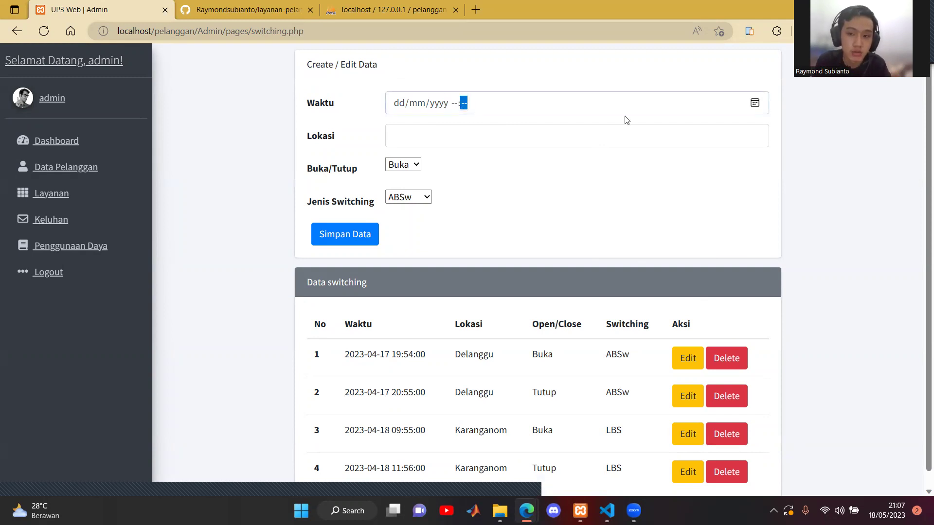
left_click(755, 105)
key("Left")
key("Left")
key("Right")
key("Return")
left_click(686, 209)
- Set Lokasi to tes, status Buka, type ABSw, save the record, then log out
left_click(444, 143)
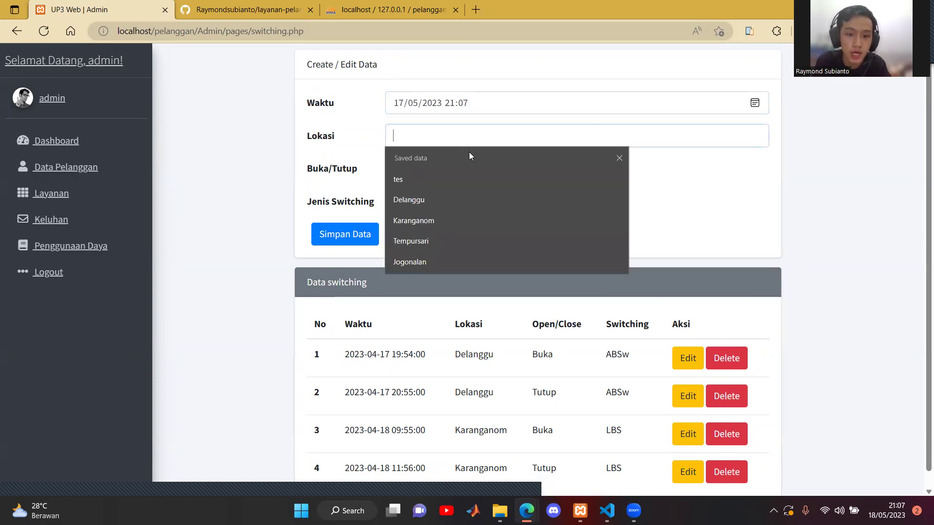
left_click(491, 182)
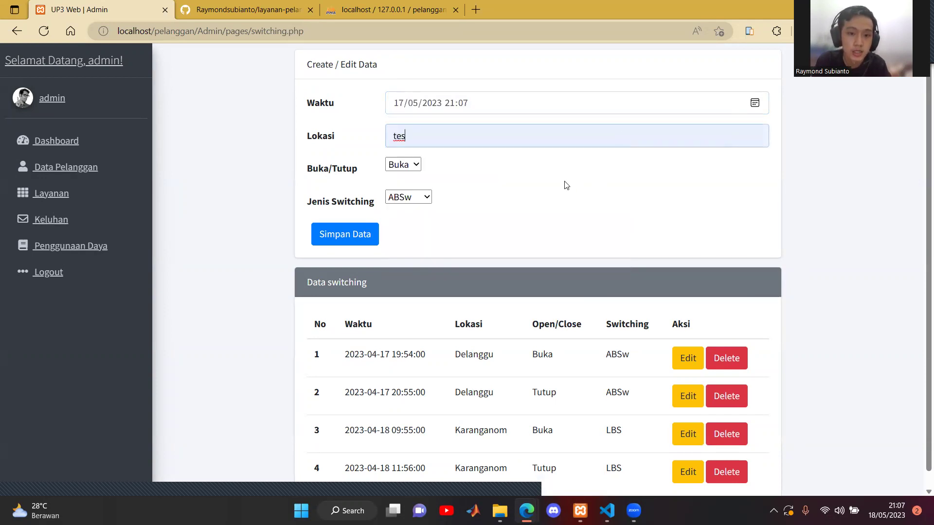
left_click(420, 166)
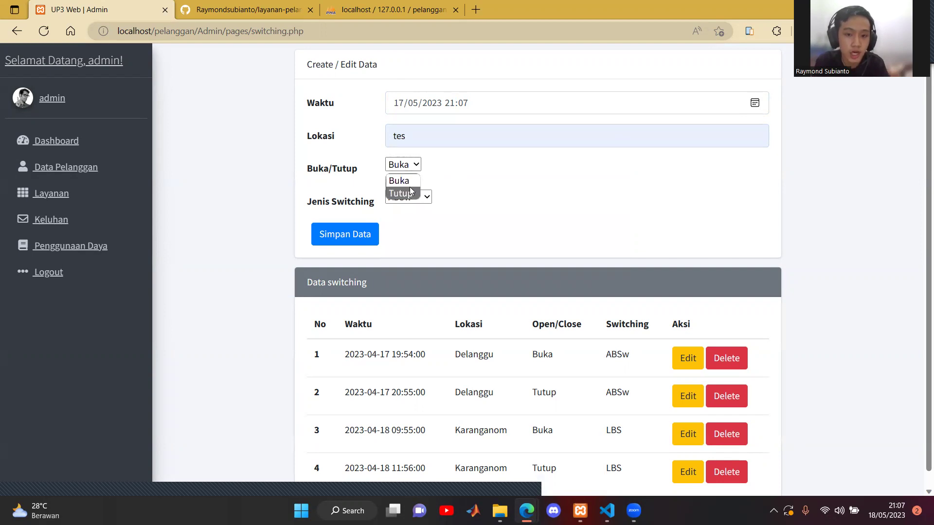
left_click(403, 180)
left_click(427, 197)
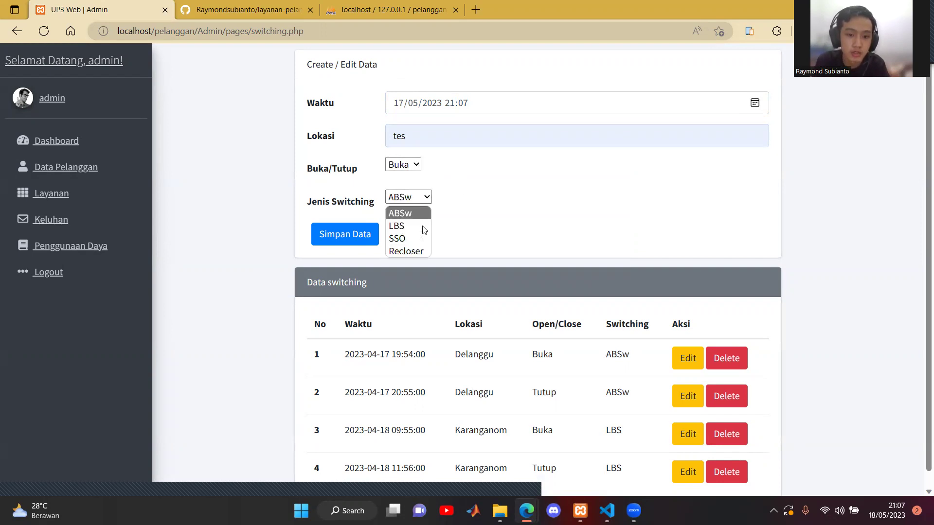
left_click(491, 204)
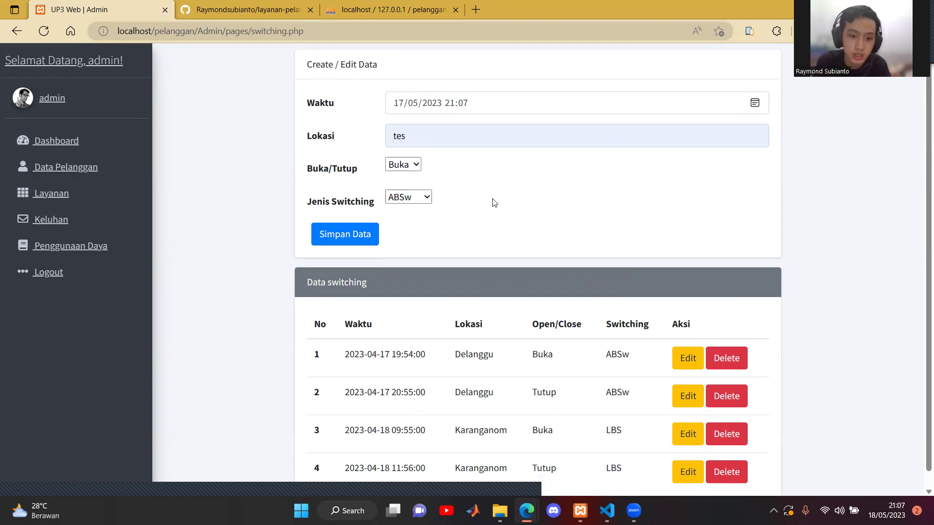
scroll(352, 258, "down", 1)
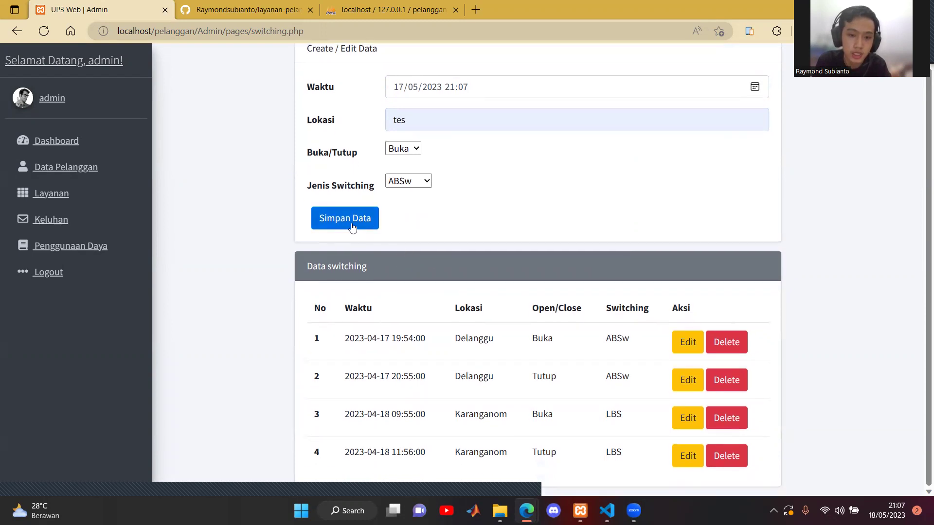
left_click(351, 226)
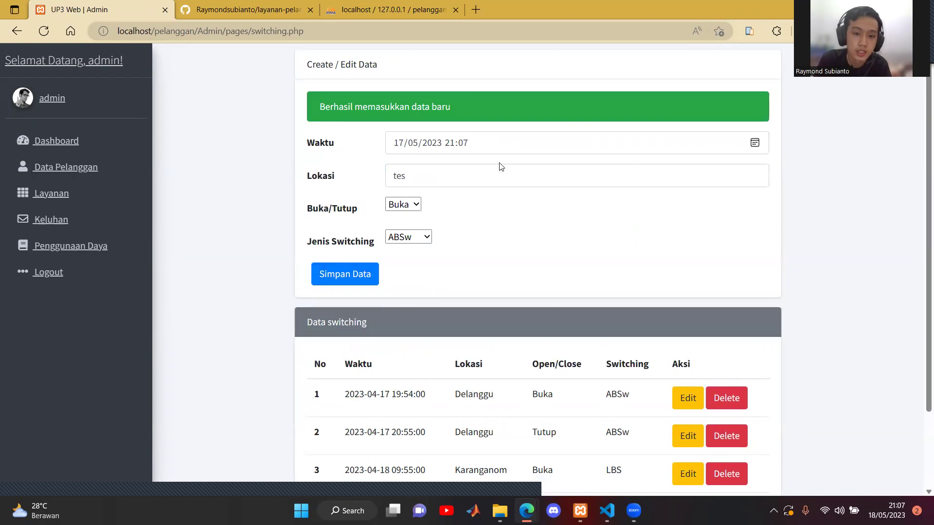
scroll(522, 262, "down", 1)
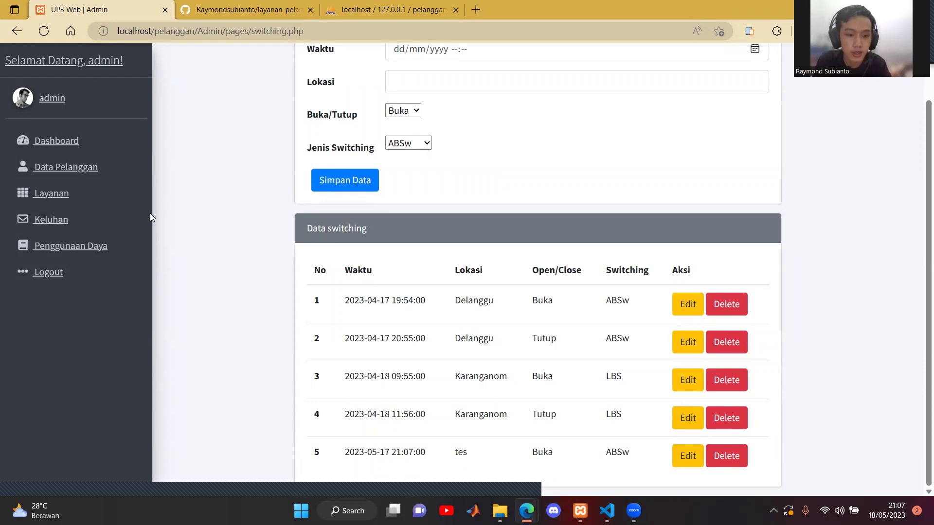
left_click(43, 274)
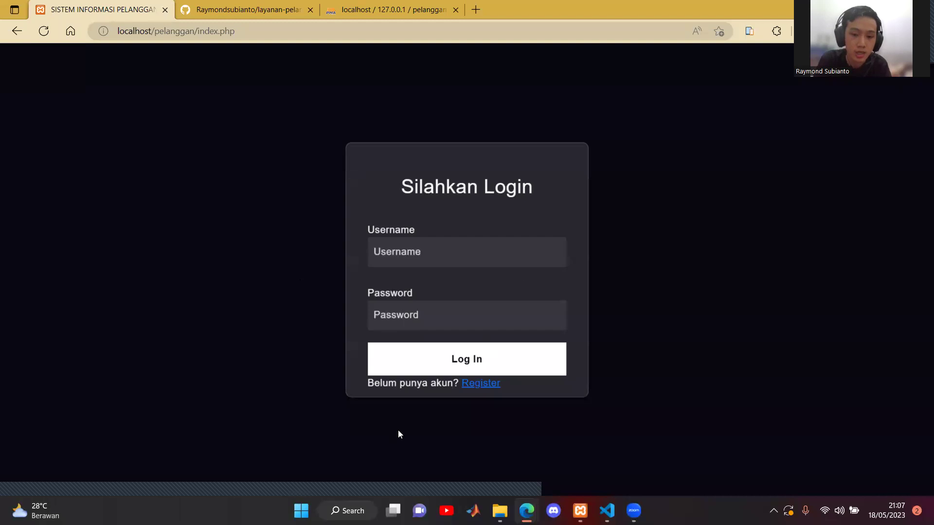